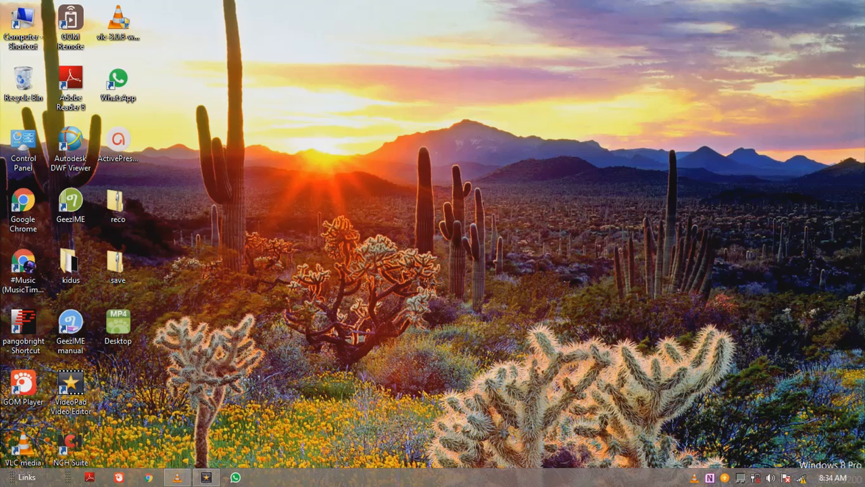
# Launch VideoPad Video Editor from the desktop
pyautogui.click(23, 448)
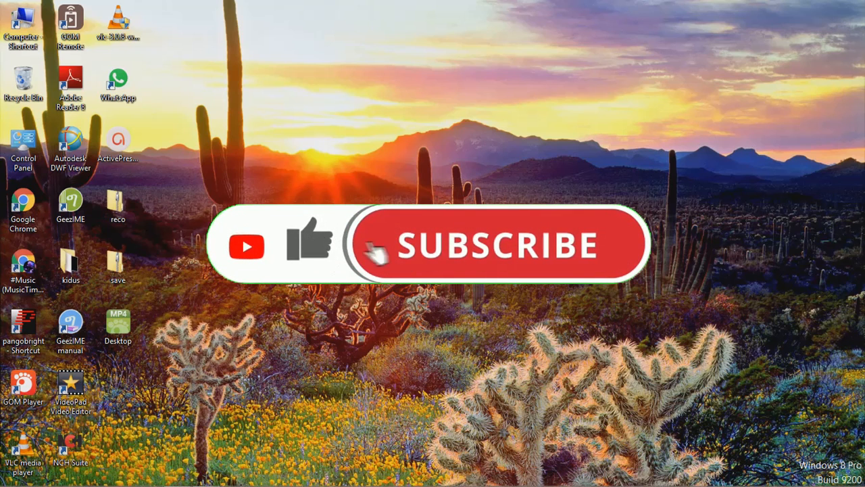
pyautogui.doubleClick(70, 392)
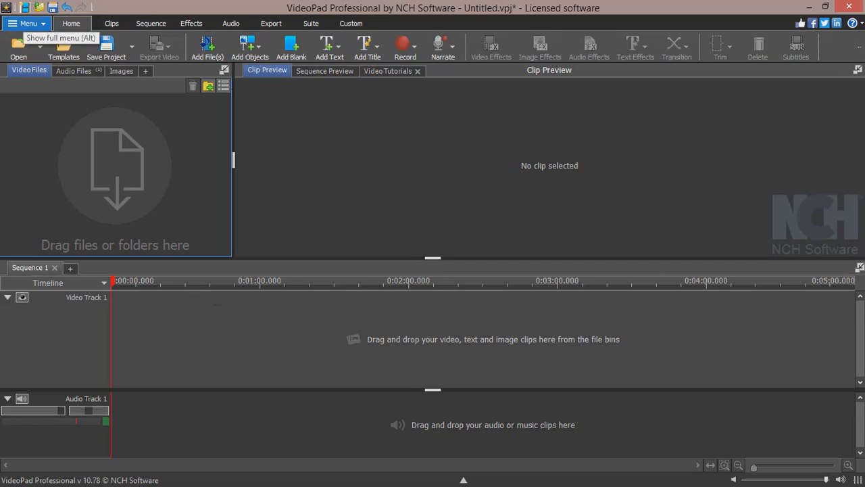
# Start the Video Maker Wizard and choose the Elegant Design intro template
pyautogui.click(27, 23)
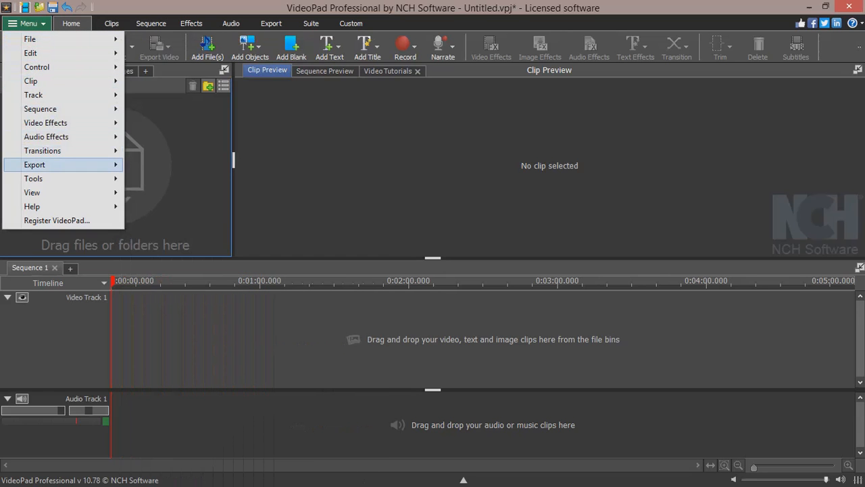
pyautogui.moveTo(40, 178)
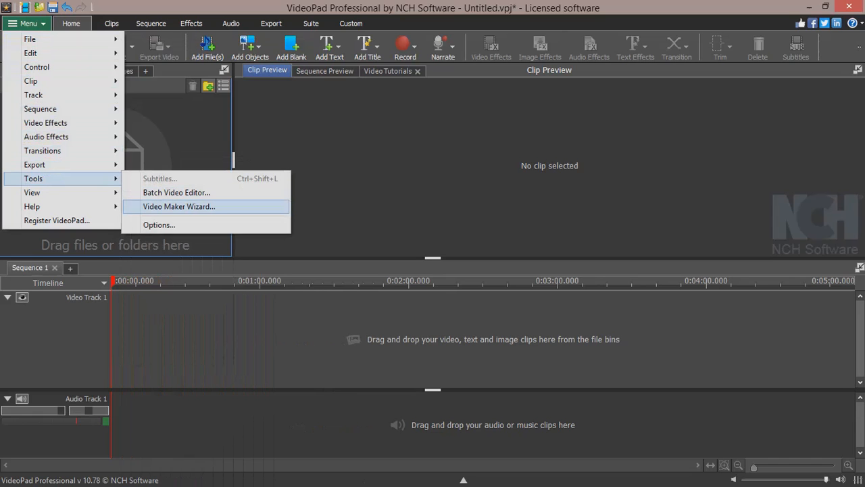
pyautogui.click(179, 206)
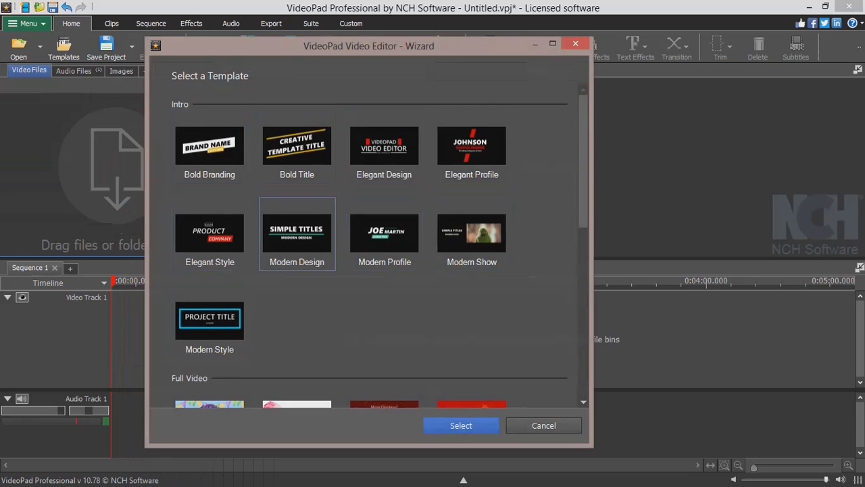
pyautogui.click(385, 148)
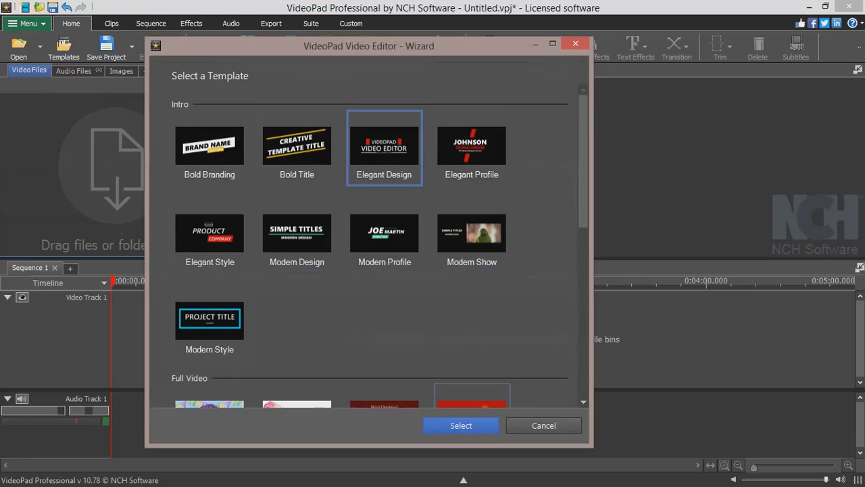
pyautogui.click(461, 425)
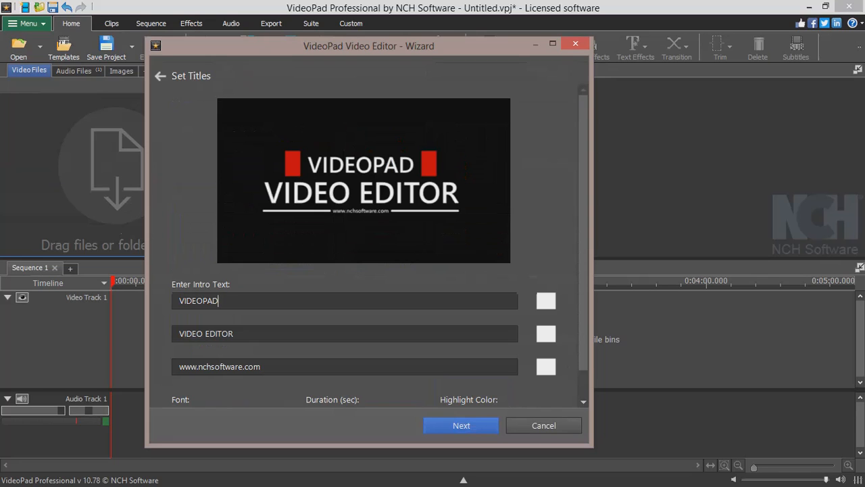
# Set the first intro text line to Ethio and the second line to infosite
pyautogui.press('BackSpace')
pyautogui.press('BackSpace')
pyautogui.press('BackSpace')
pyautogui.press('BackSpace')
pyautogui.press('BackSpace')
pyautogui.press('BackSpace')
pyautogui.press('BackSpace')
pyautogui.press('BackSpace')
pyautogui.write('Ethio')
pyautogui.click(236, 334)
pyautogui.press('BackSpace')
pyautogui.press('BackSpace')
pyautogui.press('BackSpace')
pyautogui.press('BackSpace')
pyautogui.press('BackSpace')
pyautogui.press('BackSpace')
pyautogui.press('BackSpace')
pyautogui.press('BackSpace')
pyautogui.press('BackSpace')
pyautogui.press('BackSpace')
pyautogui.press('BackSpace')
pyautogui.press('BackSpace')
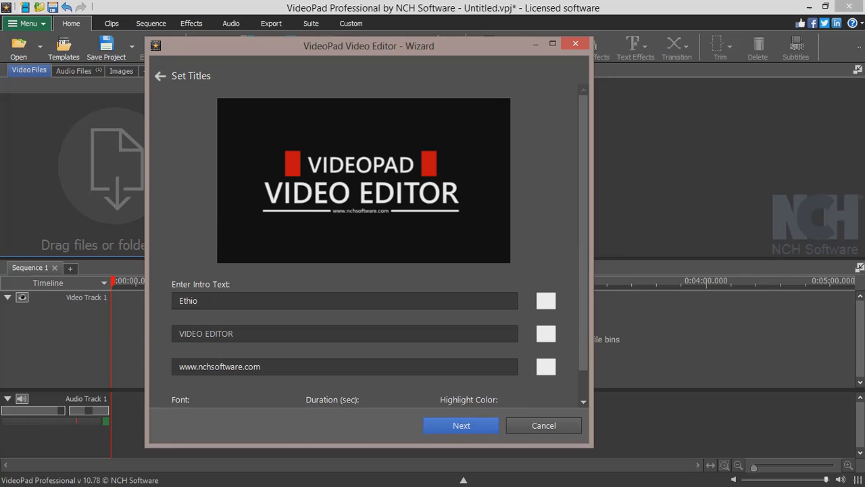
pyautogui.write('infosite')
# Edit the third intro text line to read help each other and continue to the music page
pyautogui.press('BackSpace')
pyautogui.press('BackSpace')
pyautogui.press('BackSpace')
pyautogui.press('BackSpace')
pyautogui.press('BackSpace')
pyautogui.press('BackSpace')
pyautogui.press('BackSpace')
pyautogui.press('BackSpace')
pyautogui.press('BackSpace')
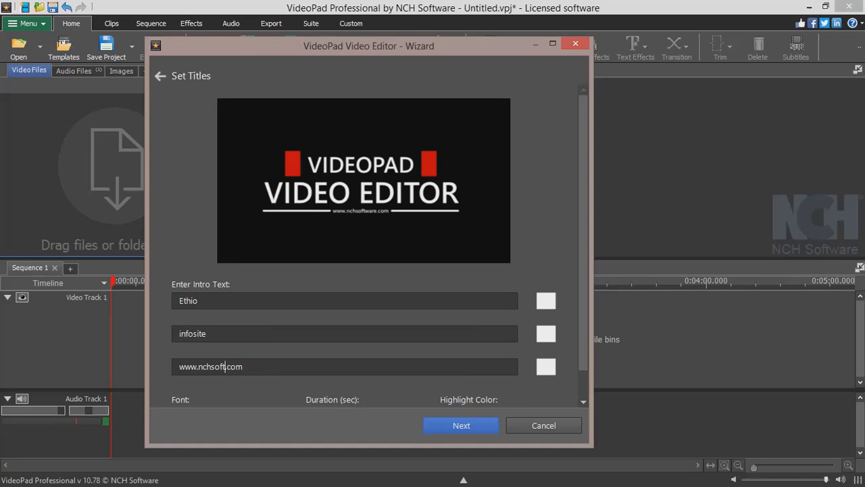
pyautogui.press('BackSpace')
pyautogui.press('BackSpace')
pyautogui.click(216, 366)
pyautogui.press('BackSpace')
pyautogui.press('BackSpace')
pyautogui.press('BackSpace')
pyautogui.press('BackSpace')
pyautogui.press('BackSpace')
pyautogui.press('BackSpace')
pyautogui.press('BackSpace')
pyautogui.press('BackSpace')
pyautogui.write('help each other')
pyautogui.click(461, 425)
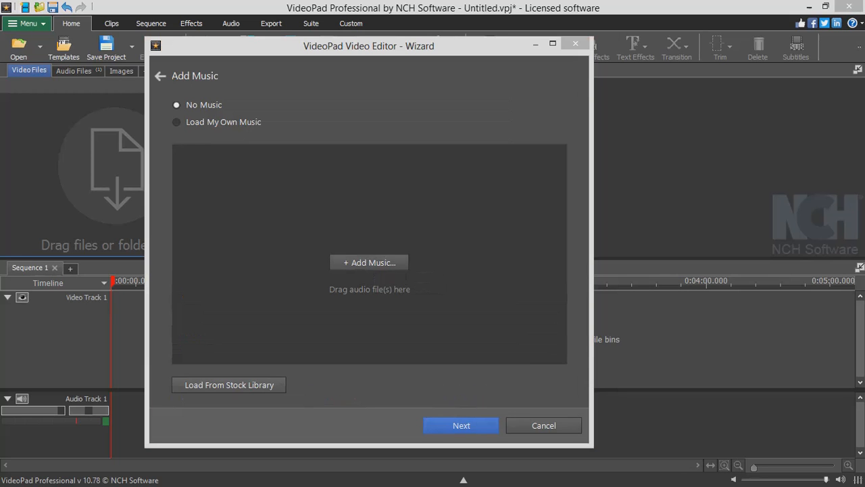
pyautogui.click(369, 262)
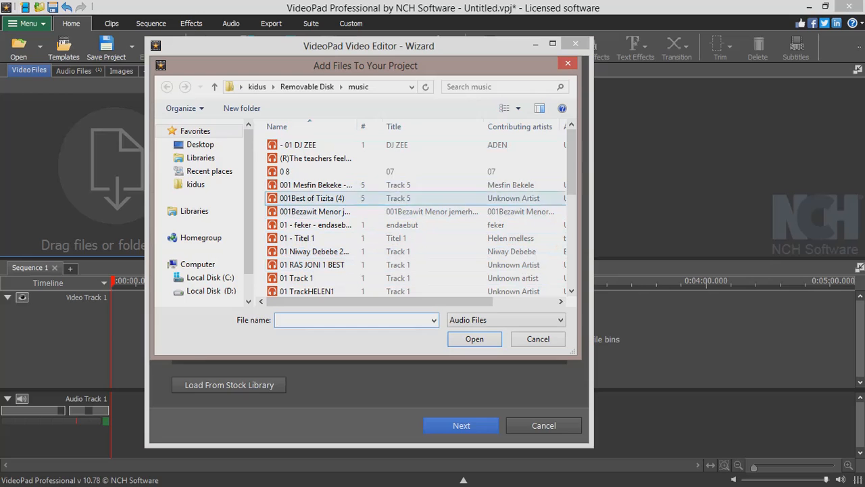
pyautogui.scroll(-3, 439, 174)
pyautogui.scroll(3, 439, 175)
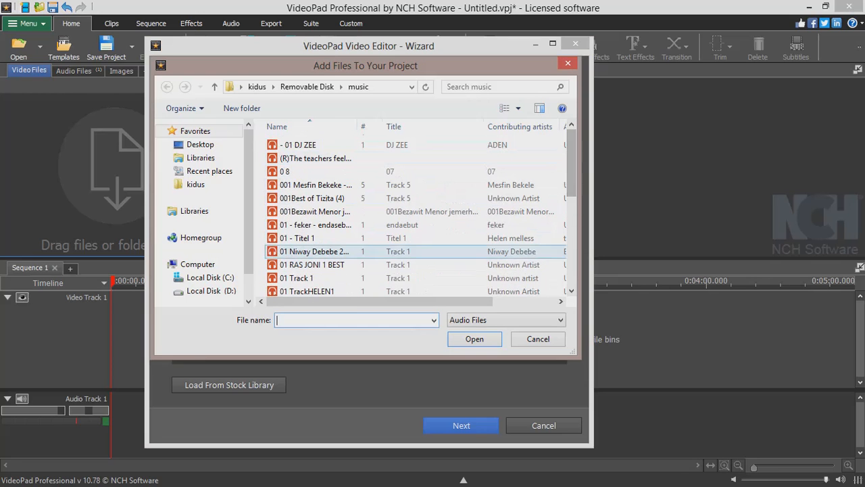
pyautogui.click(538, 338)
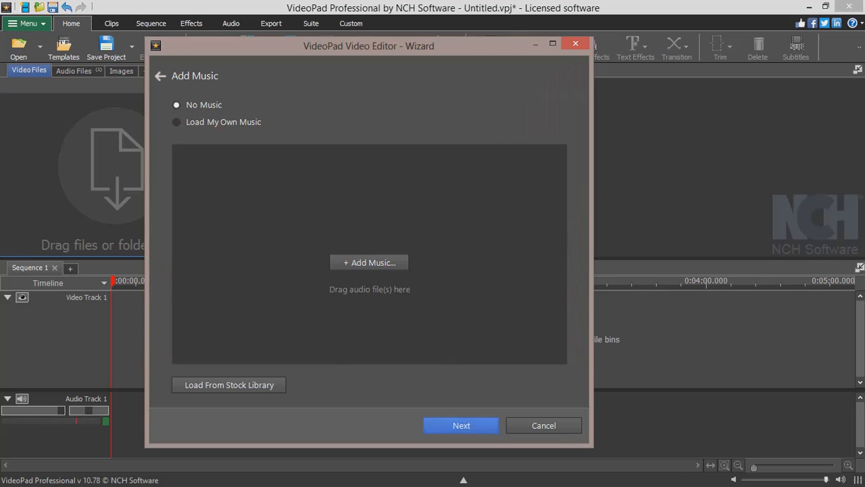
# Proceed without music and play the intro in the wizard preview
pyautogui.click(461, 425)
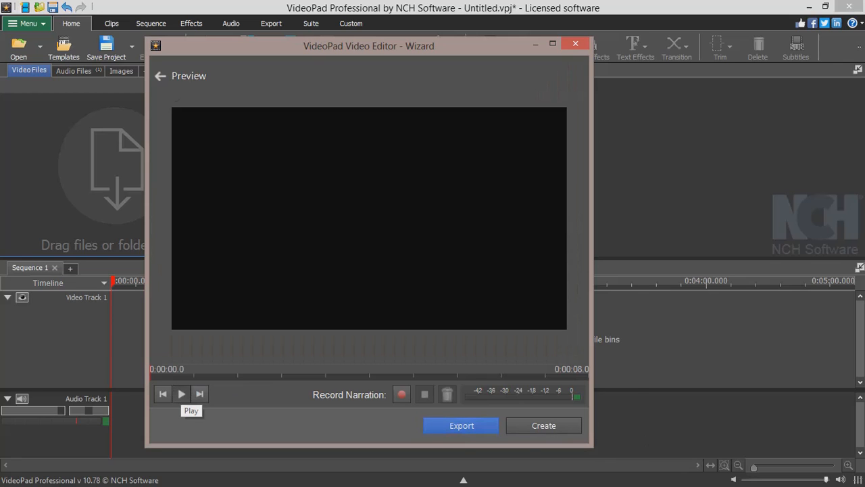
pyautogui.click(181, 395)
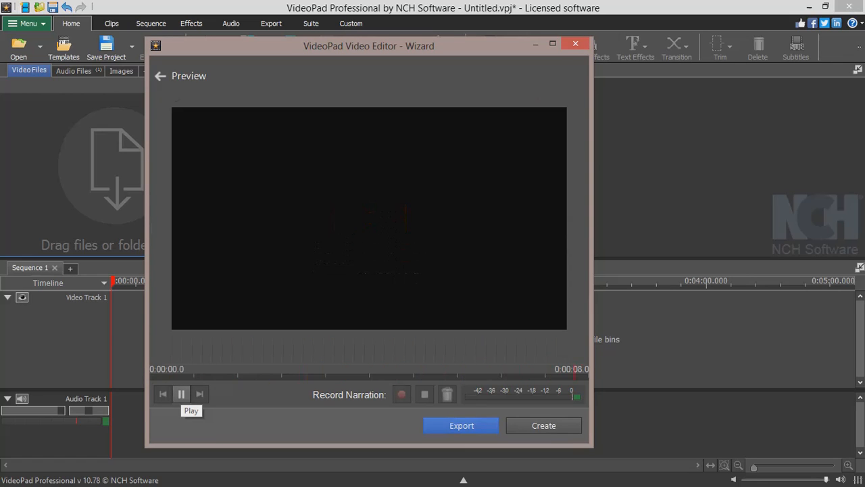
pyautogui.click(180, 396)
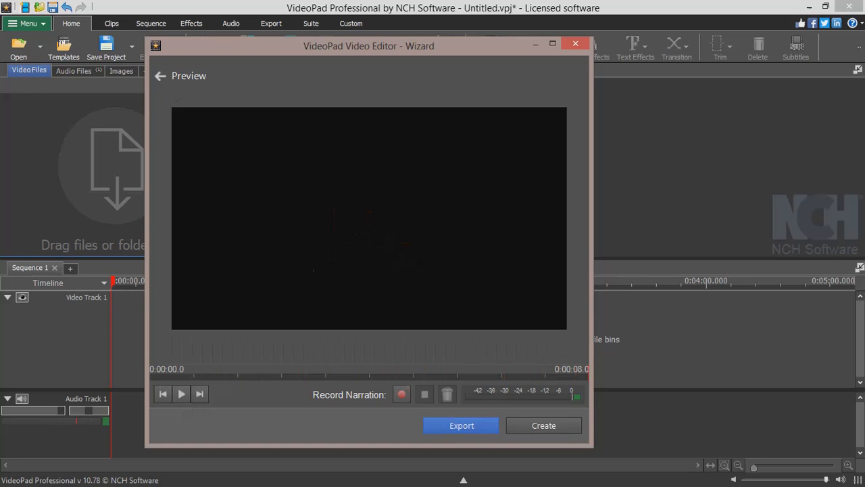
# Export the intro as a video file named intro 1
pyautogui.click(465, 425)
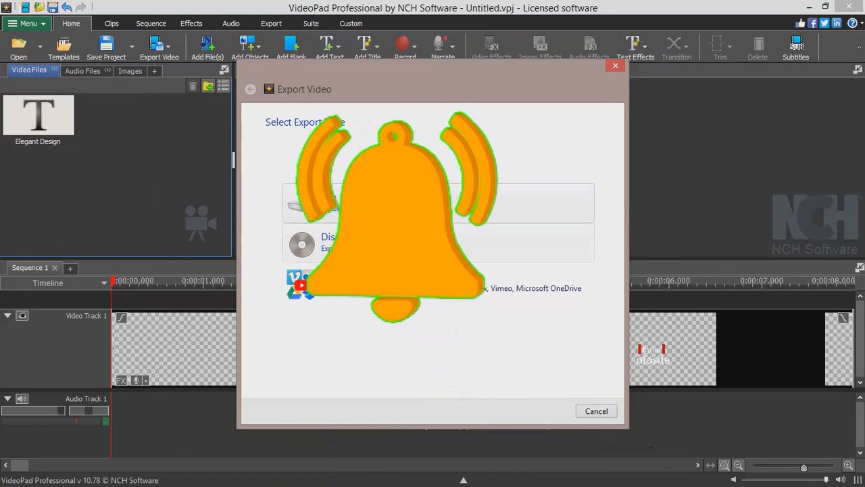
pyautogui.click(390, 201)
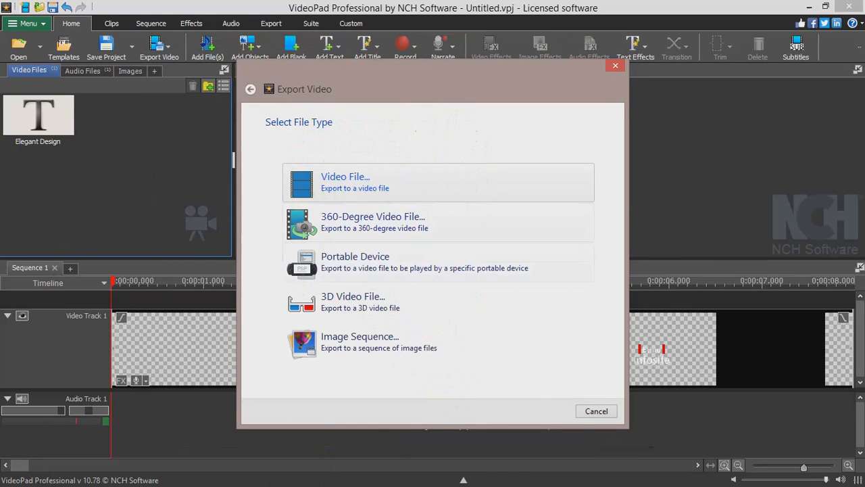
pyautogui.click(352, 181)
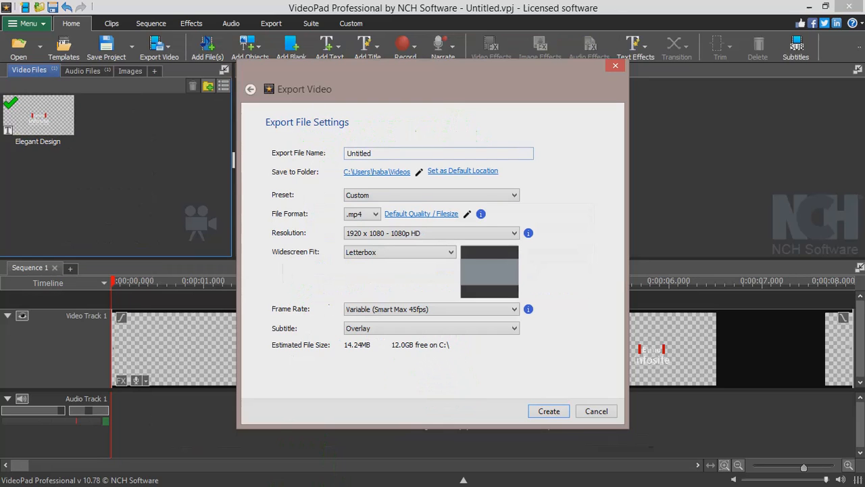
pyautogui.press('BackSpace')
pyautogui.press('BackSpace')
pyautogui.press('BackSpace')
pyautogui.press('BackSpace')
pyautogui.press('BackSpace')
pyautogui.press('BackSpace')
pyautogui.press('BackSpace')
pyautogui.press('BackSpace')
pyautogui.write('intro')
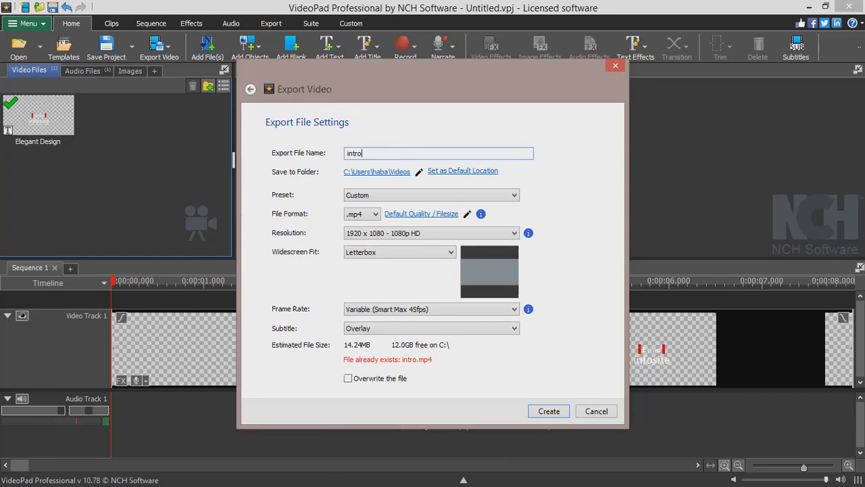
pyautogui.write(' 1')
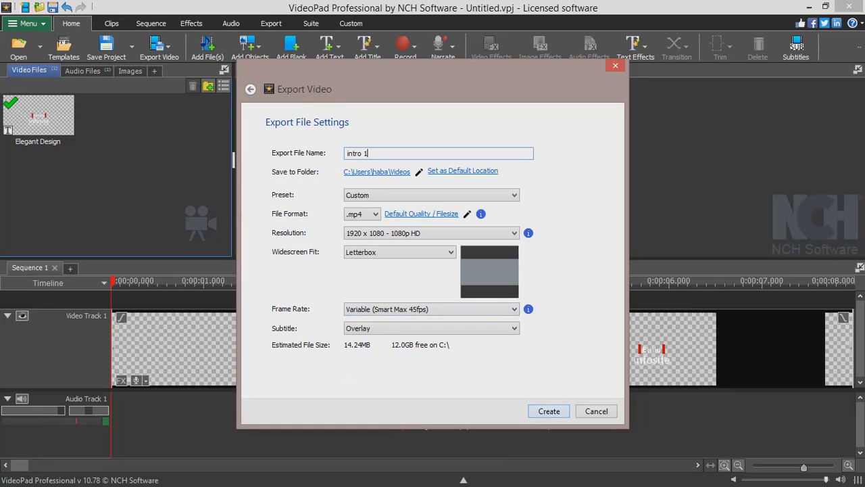
pyautogui.press('Return')
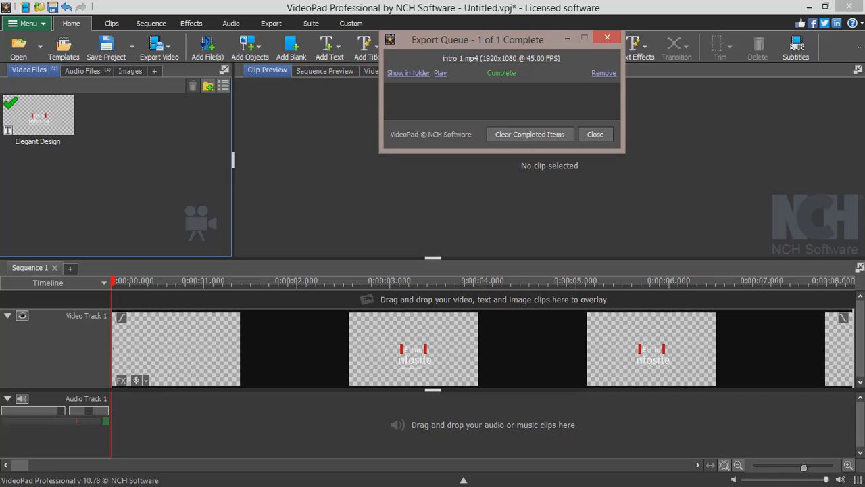
# Open the export folder and move the intro 1 video to the Desktop
pyautogui.click(408, 73)
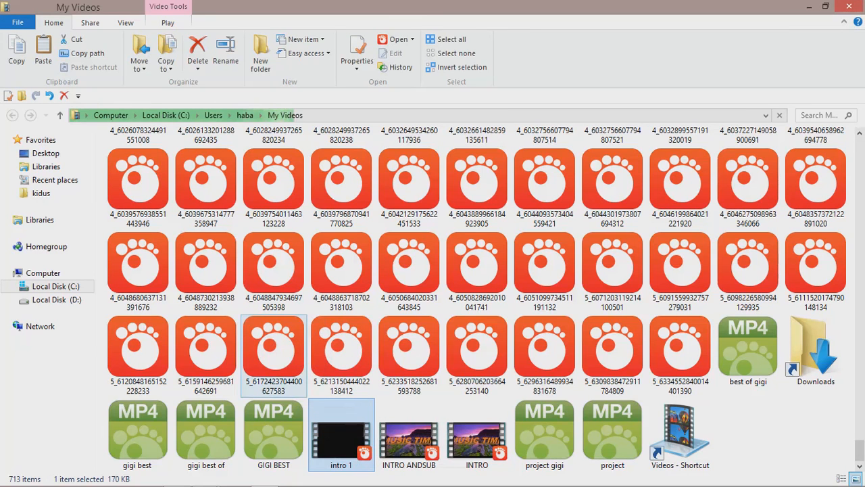
pyautogui.moveTo(300, 366); pyautogui.dragTo(50, 155)
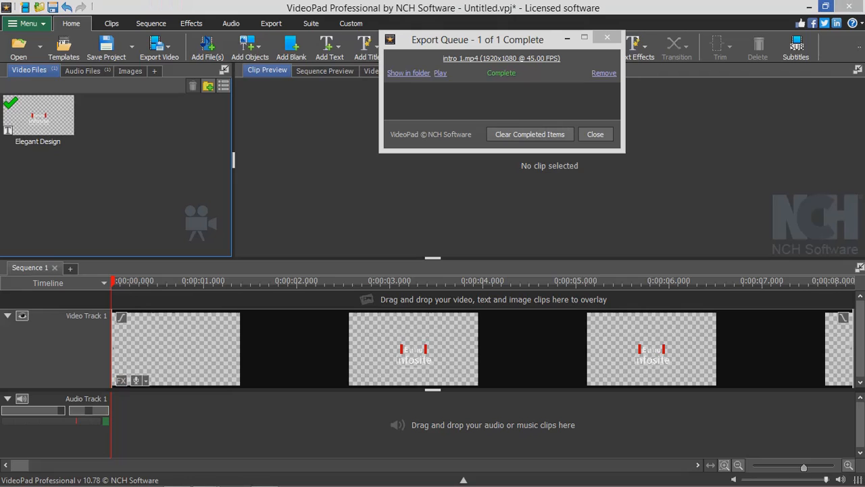
# Close the export queue and exit VideoPad, discarding the project changes
pyautogui.click(607, 37)
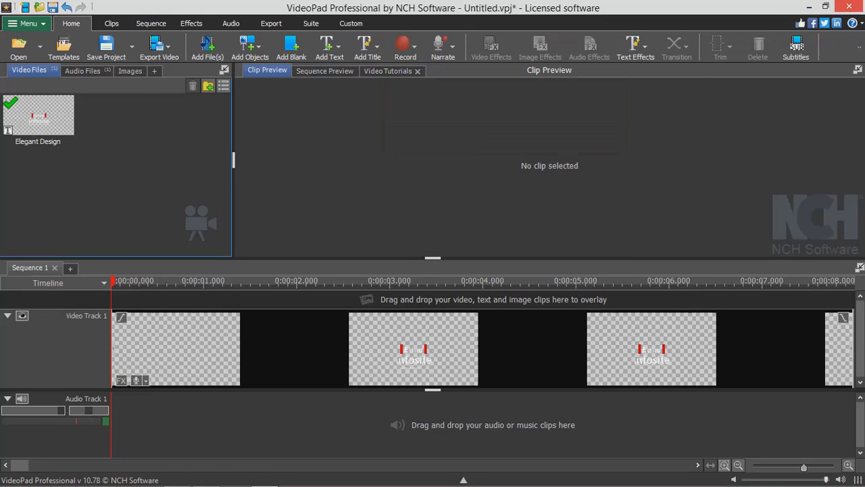
pyautogui.click(849, 6)
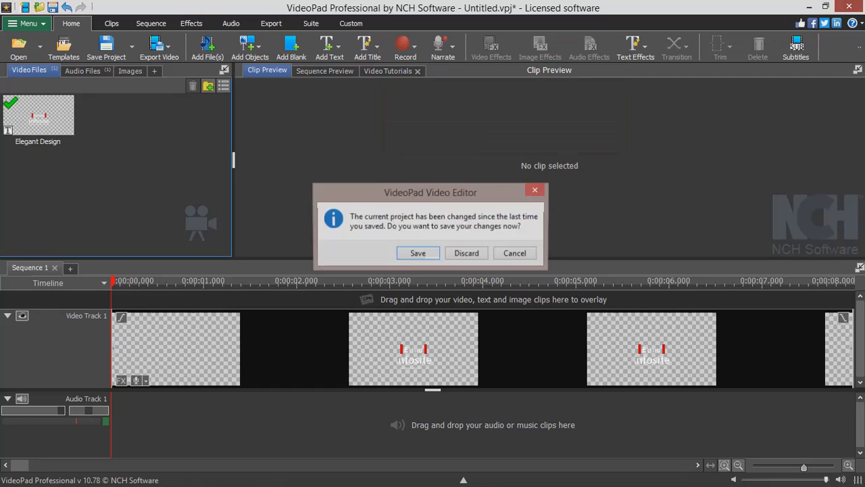
pyautogui.click(466, 253)
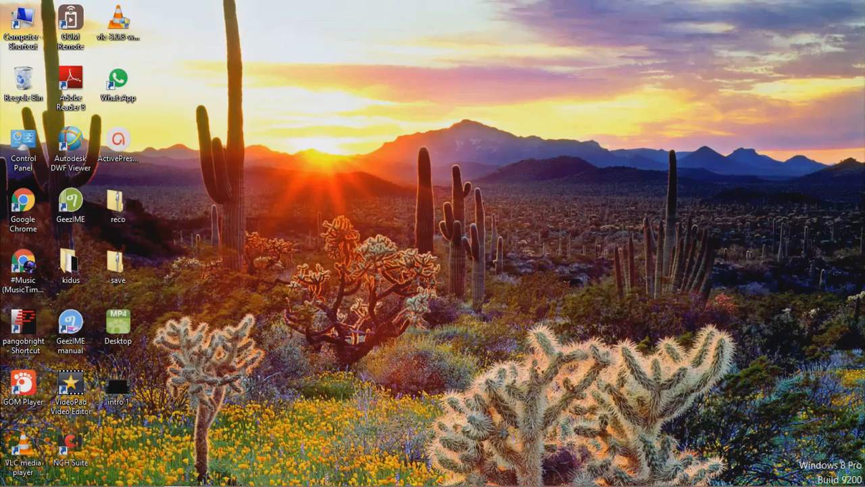
# Play the exported intro 1 video from the desktop and close the player
pyautogui.doubleClick(119, 388)
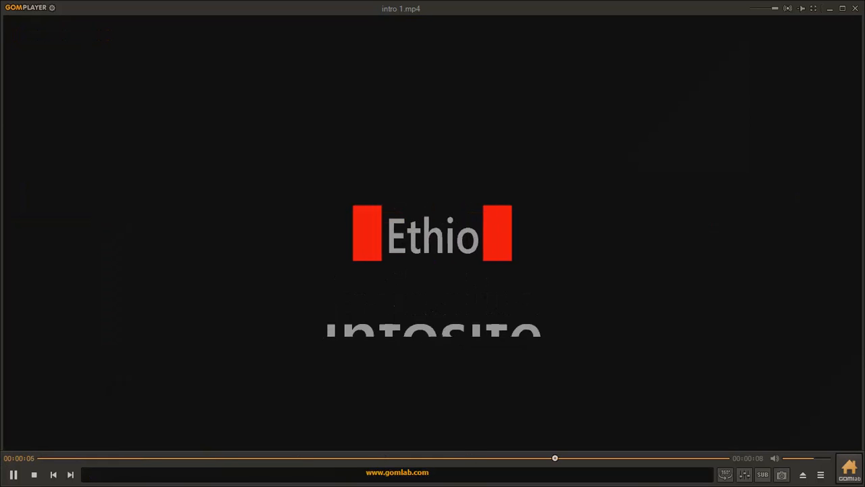
pyautogui.click(855, 8)
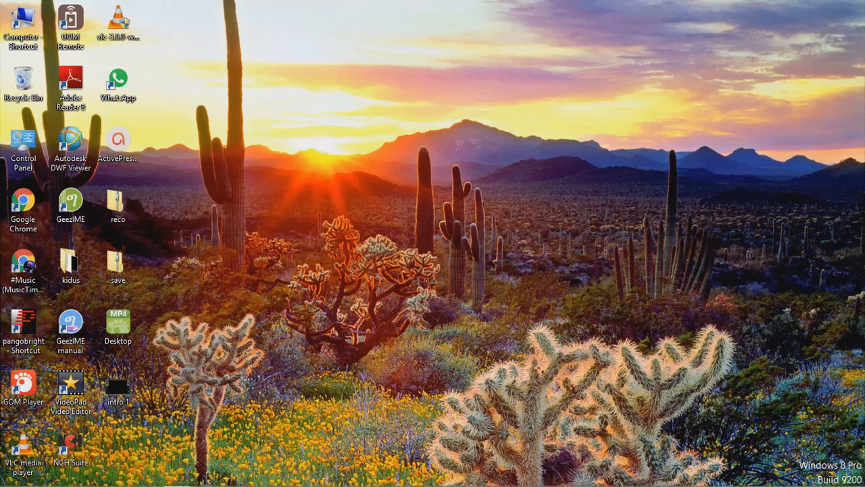